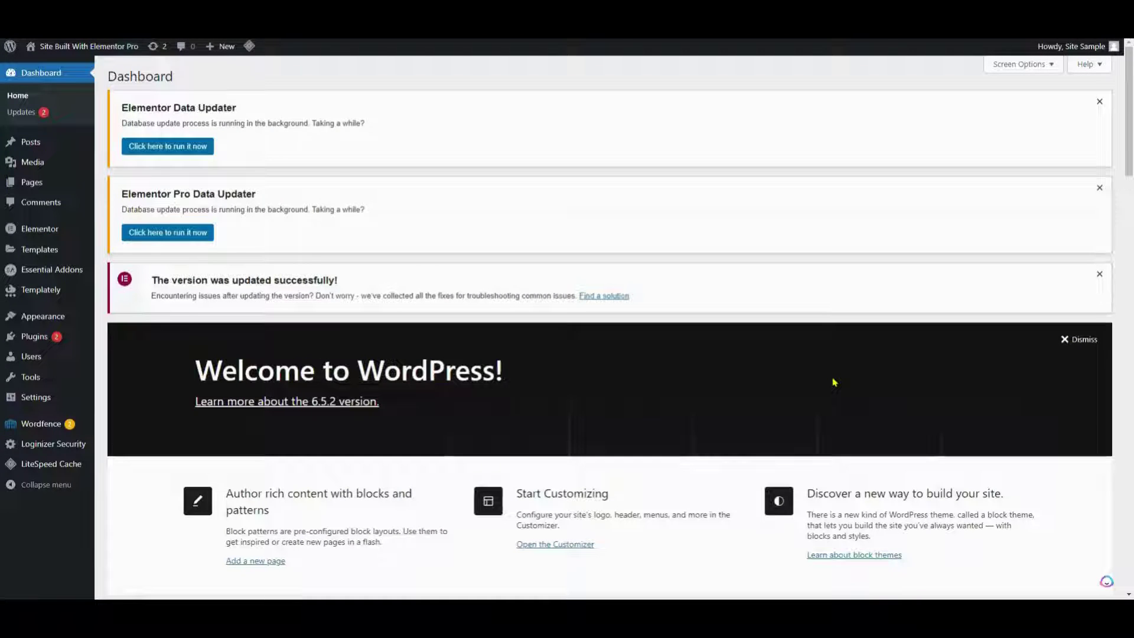
- Open the Elementor Theme Builder and create a new header template
mouse_move(38, 254)
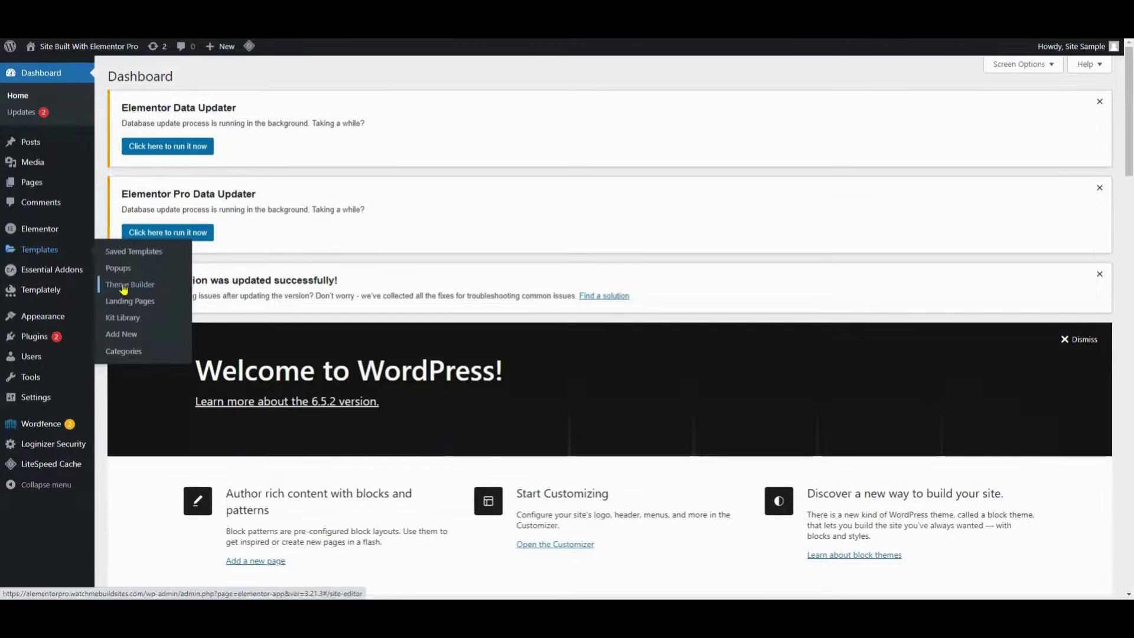
click(129, 284)
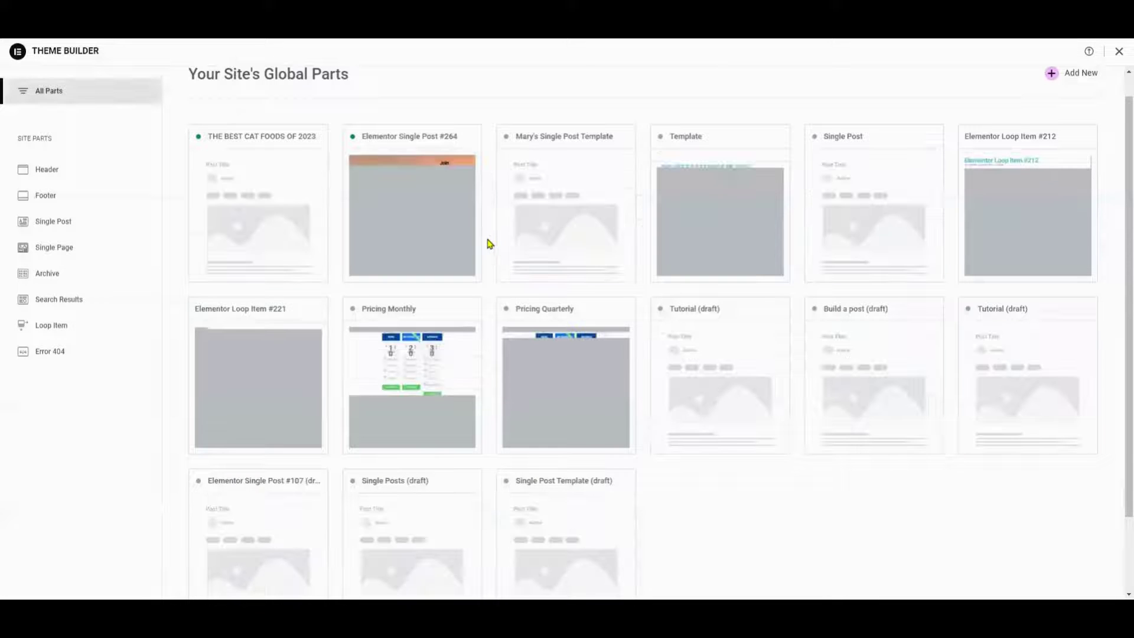
click(50, 180)
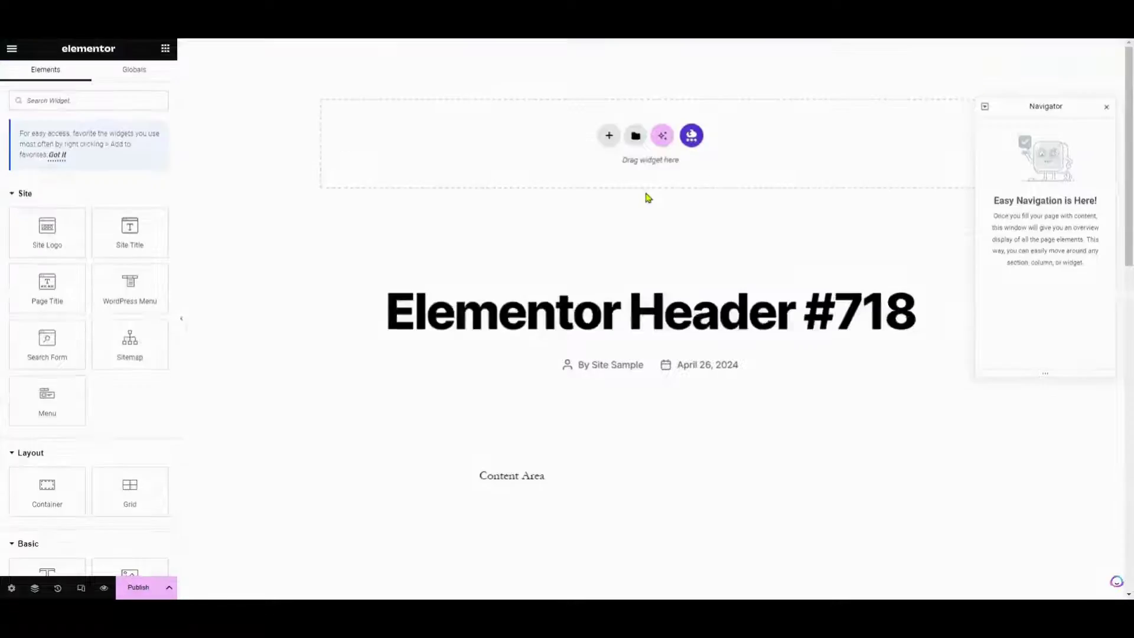
- Add a Flexbox container with row direction to the header and set its content width to Full Width
click(607, 138)
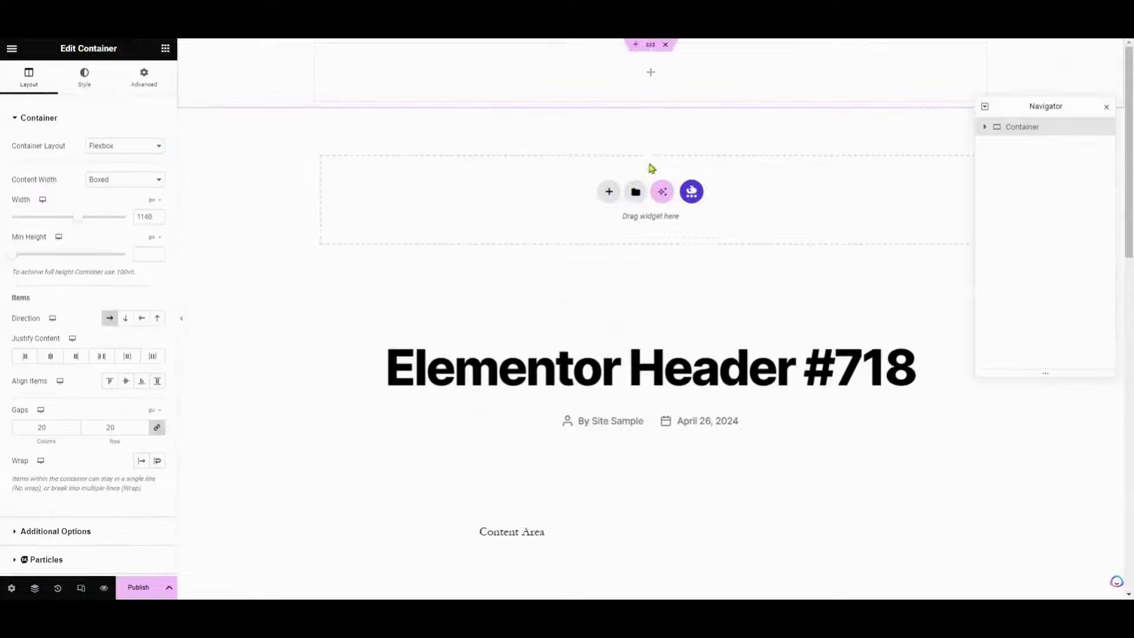
click(122, 181)
click(132, 201)
- Place an inner container in the header container and duplicate it twice to form three equal columns
click(166, 49)
scroll(88, 296, down, 5)
drag(45, 253, 667, 77)
right_click(198, 55)
click(233, 88)
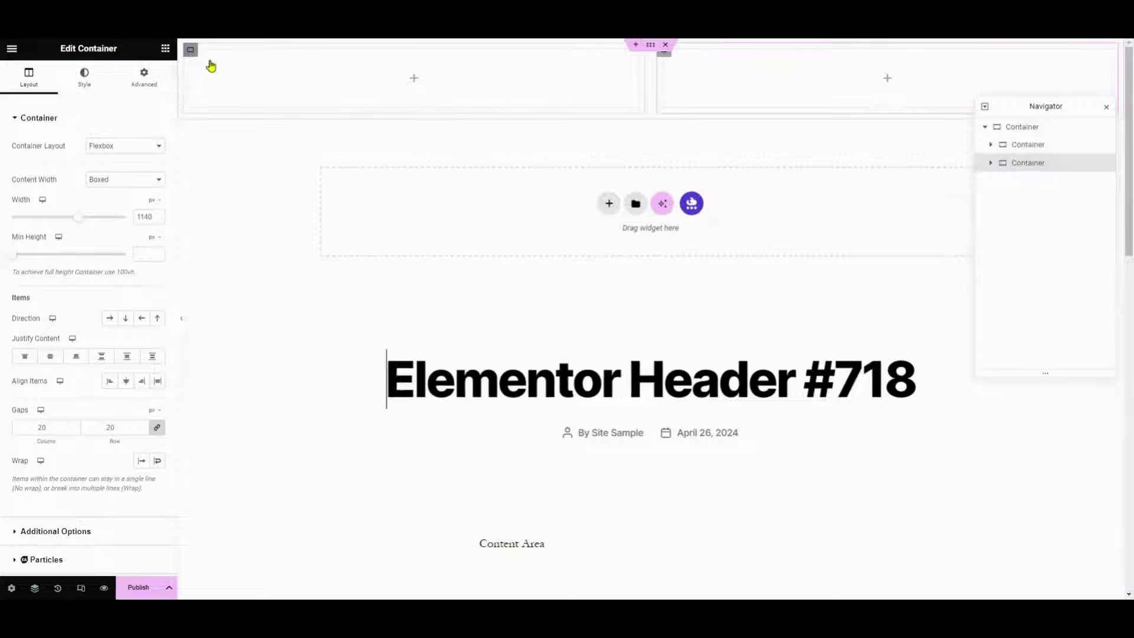
right_click(215, 71)
click(226, 89)
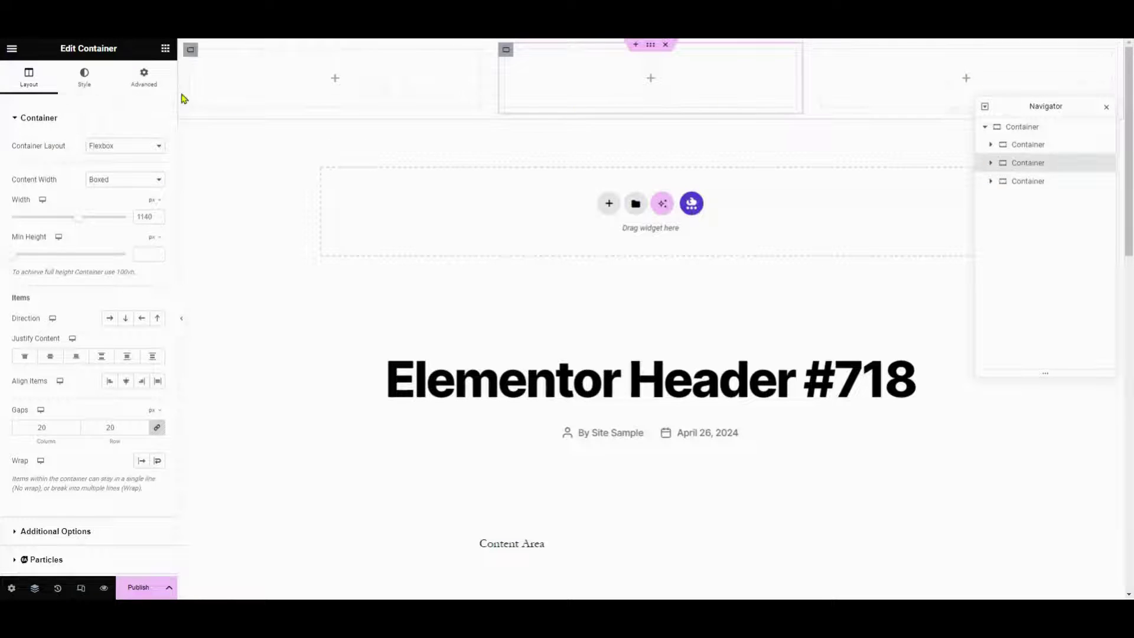
- Add a WordPress Menu widget to the middle container
click(166, 48)
text(Menu)
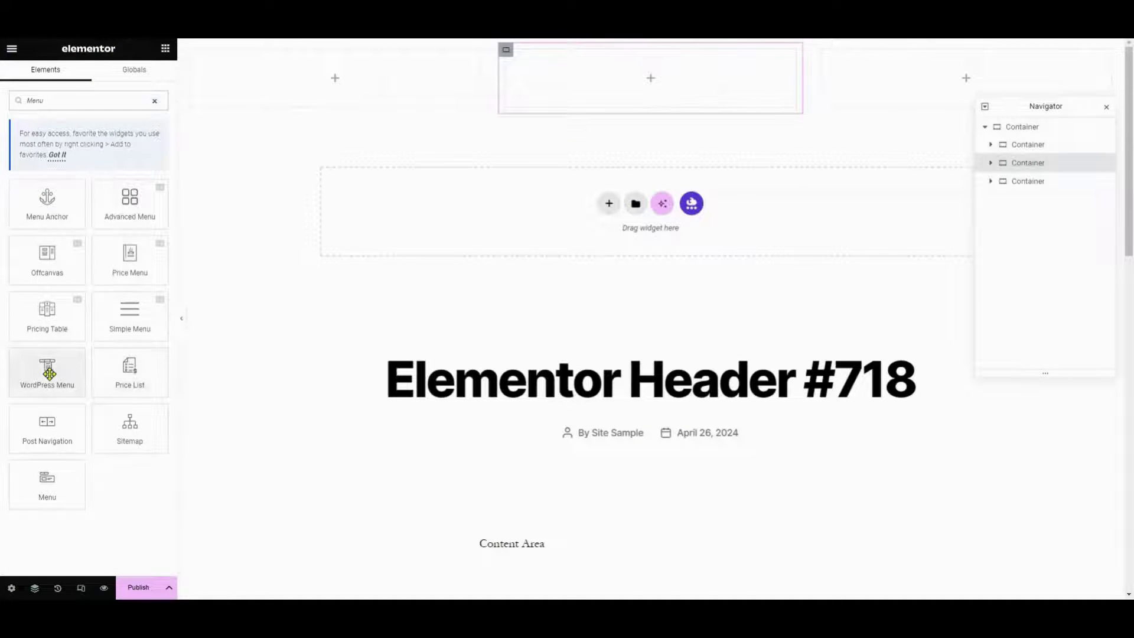
drag(49, 373, 611, 89)
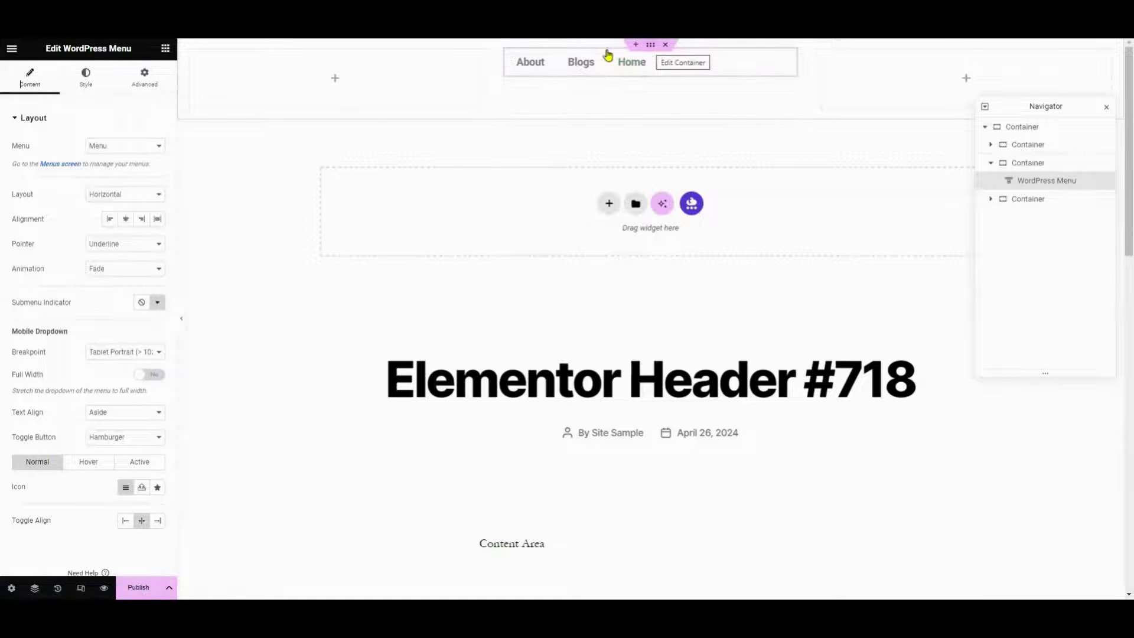
- Set the middle container's Justify Content and Align Items to Center
click(552, 67)
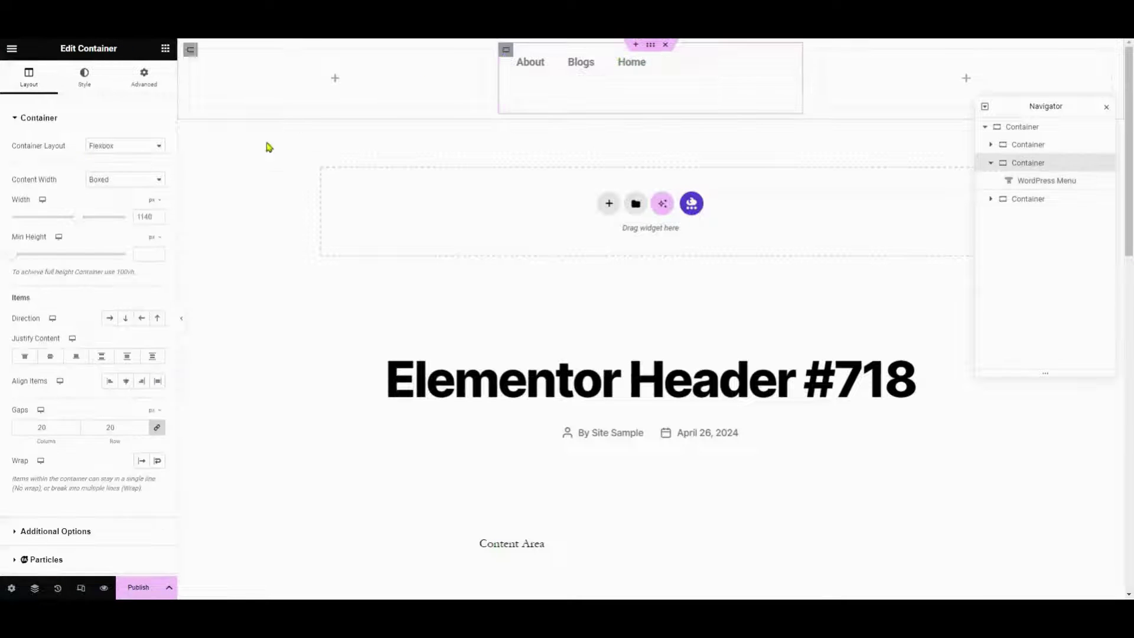
click(50, 357)
click(124, 380)
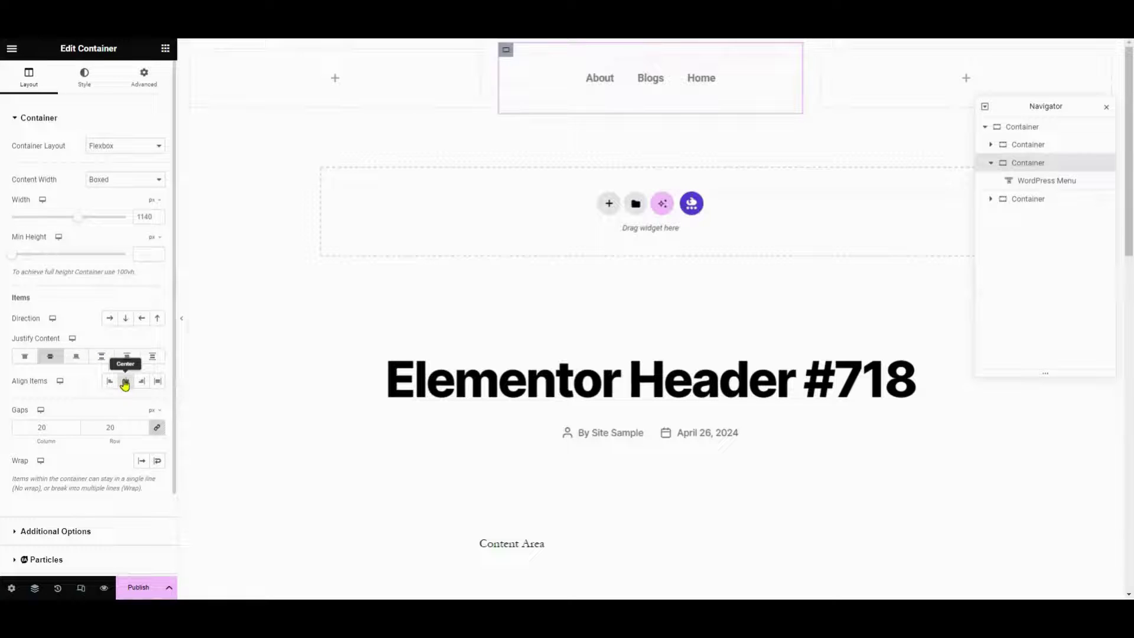
- Add a Site Logo widget to the first container and close the Navigator
click(164, 48)
text(Logo)
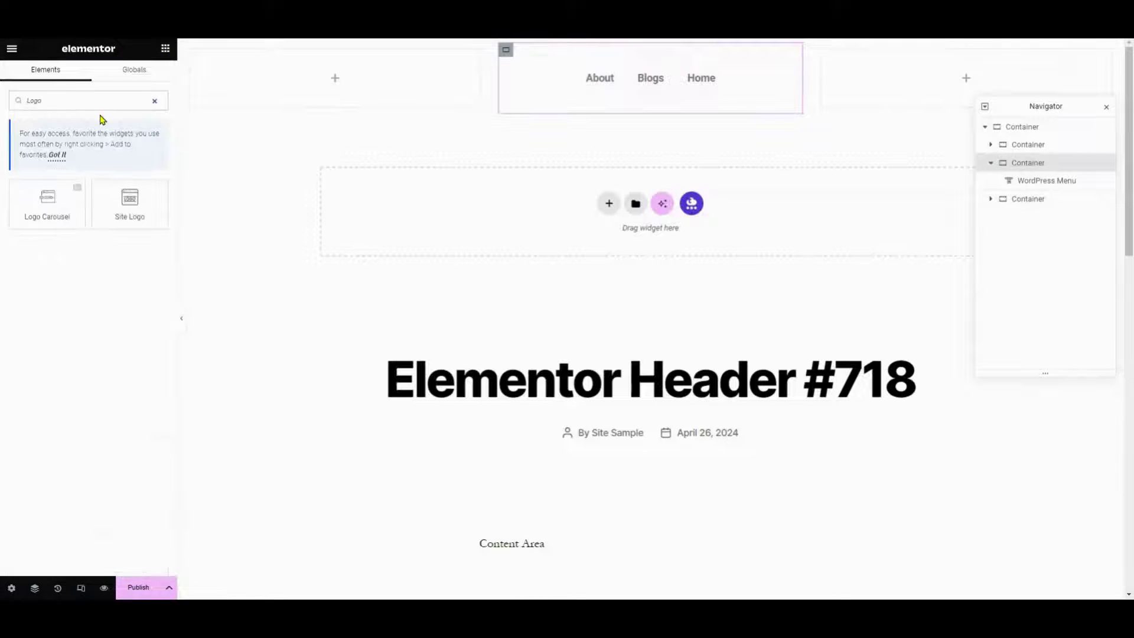
drag(124, 197, 297, 81)
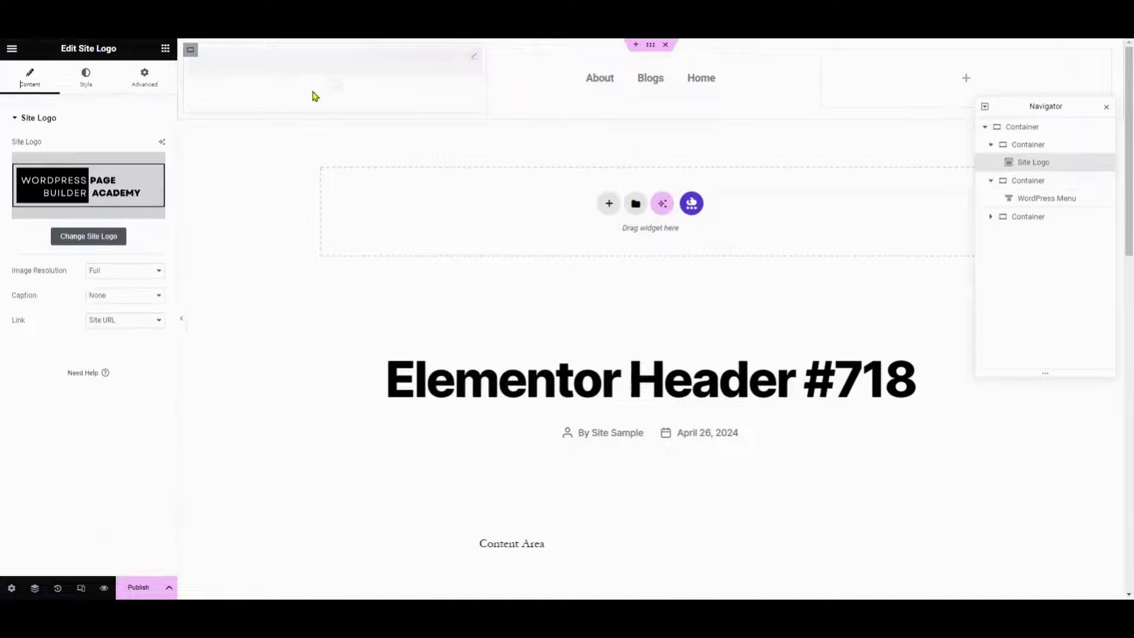
click(1107, 106)
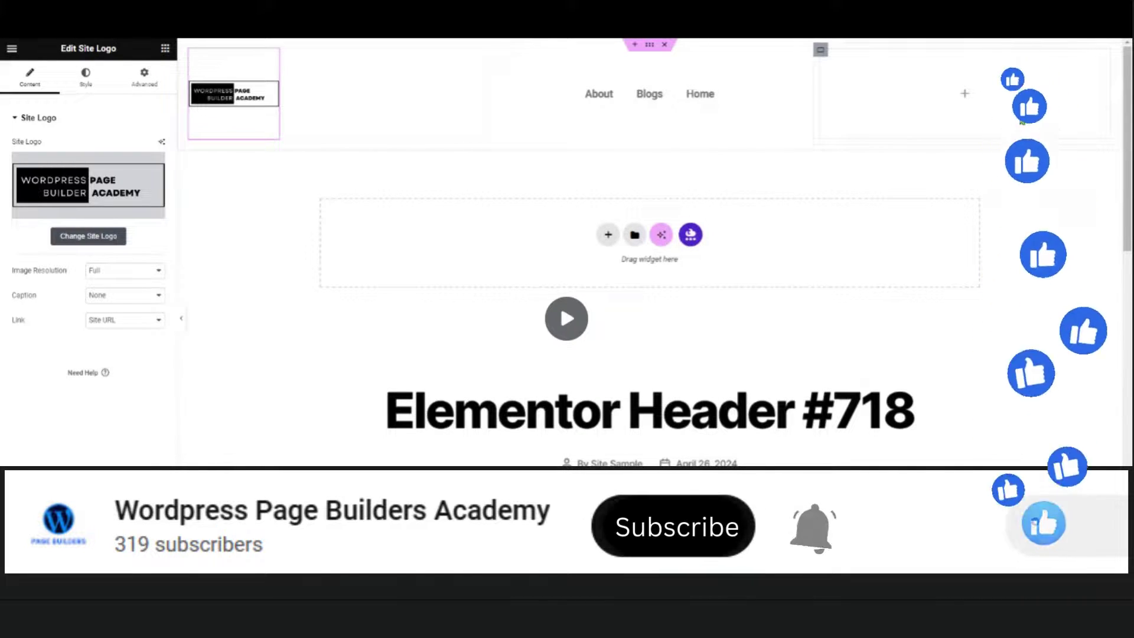
- Add three Icon widgets in an end-justified row in the third container, using black question mark, globe and user icons
click(166, 49)
text(icon)
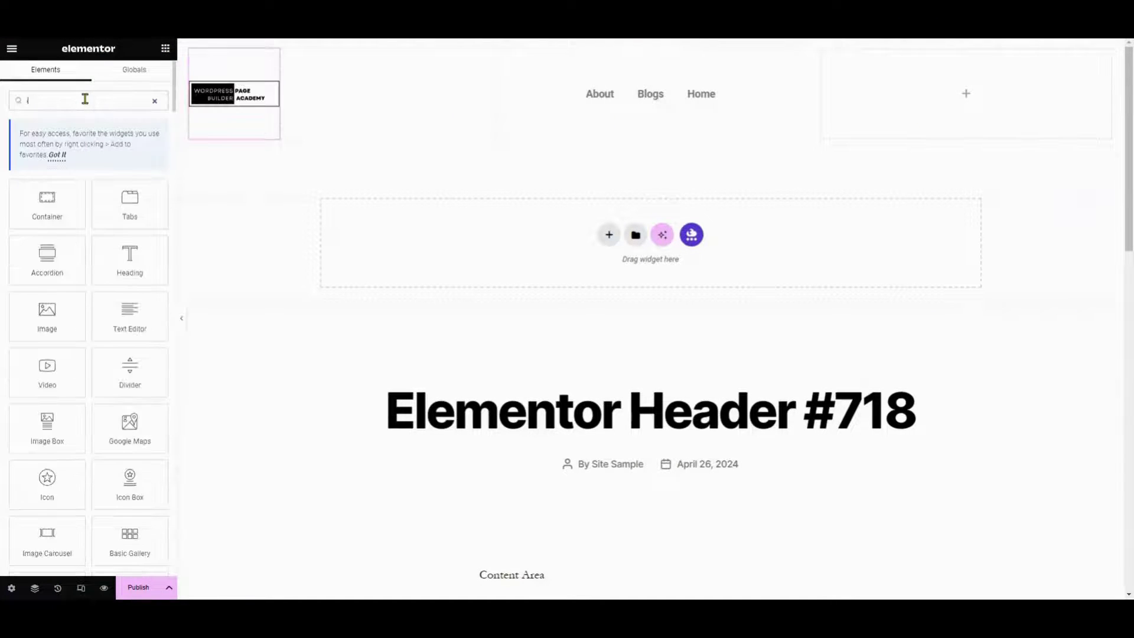
drag(63, 202, 987, 119)
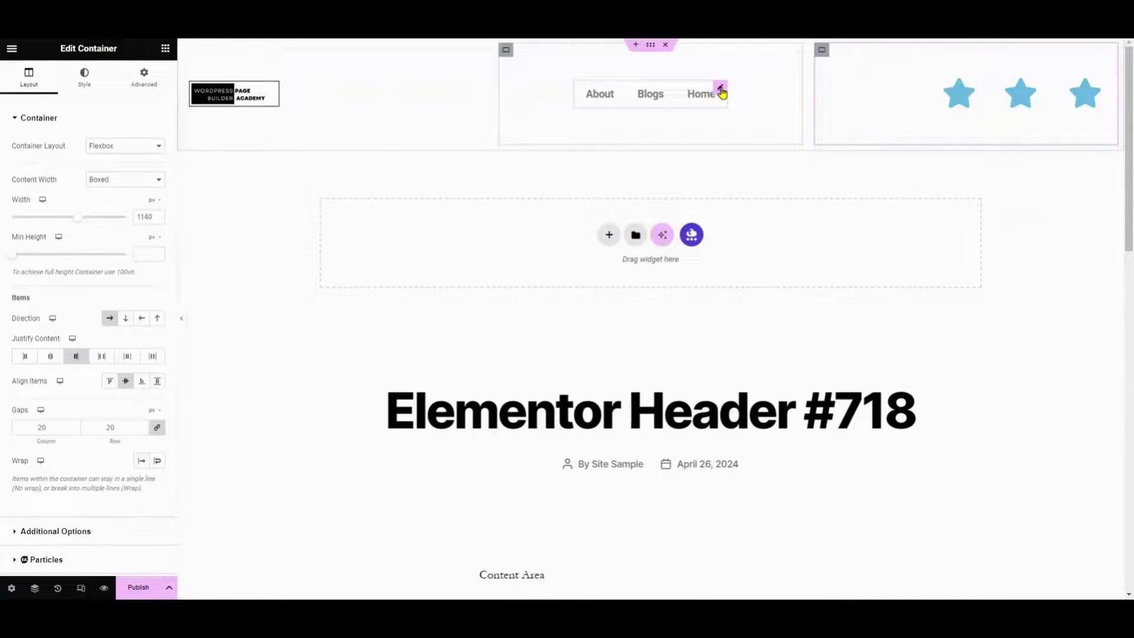
click(720, 91)
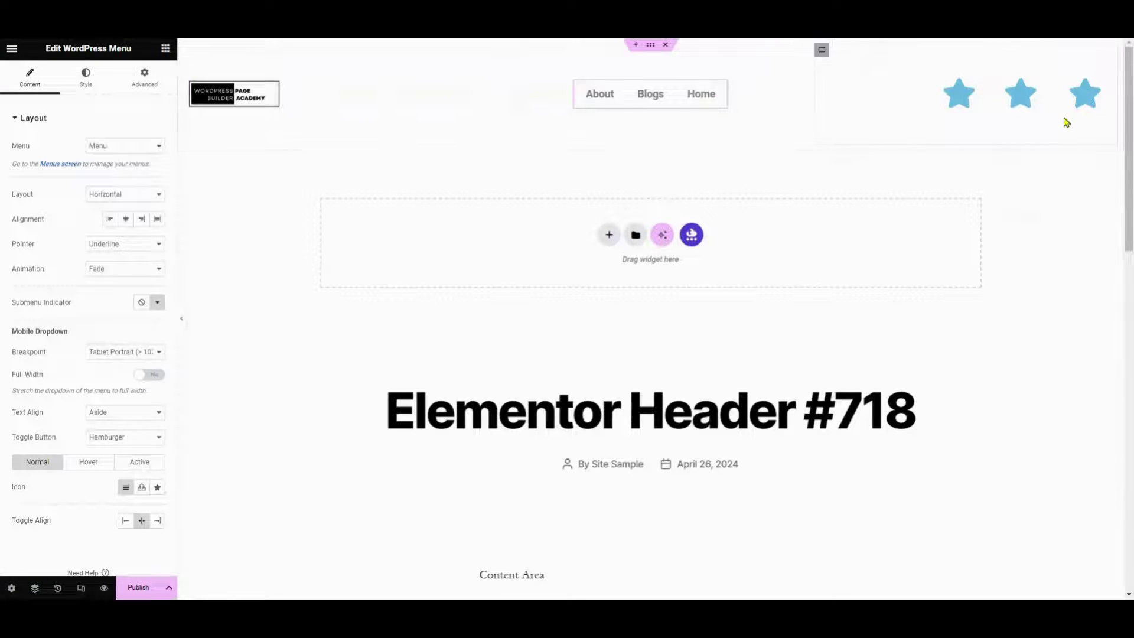
click(978, 96)
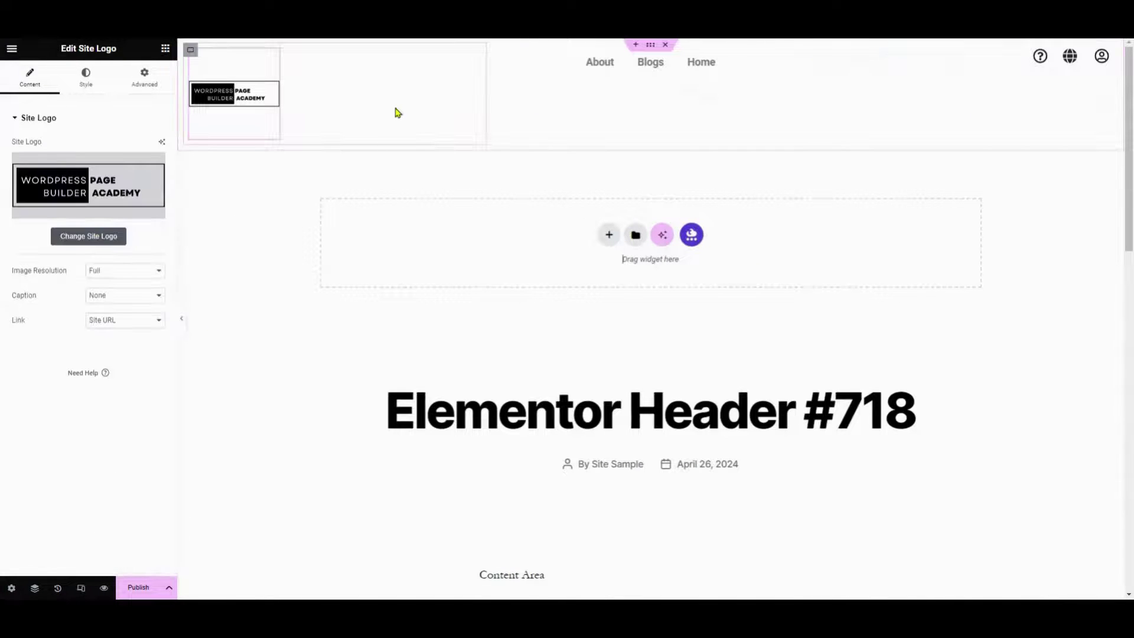
- Replace the site logo with the Tesla logo and set the header container's padding to 0 px vertically and 20 px horizontally
key(Delete)
drag(41, 245, 329, 106)
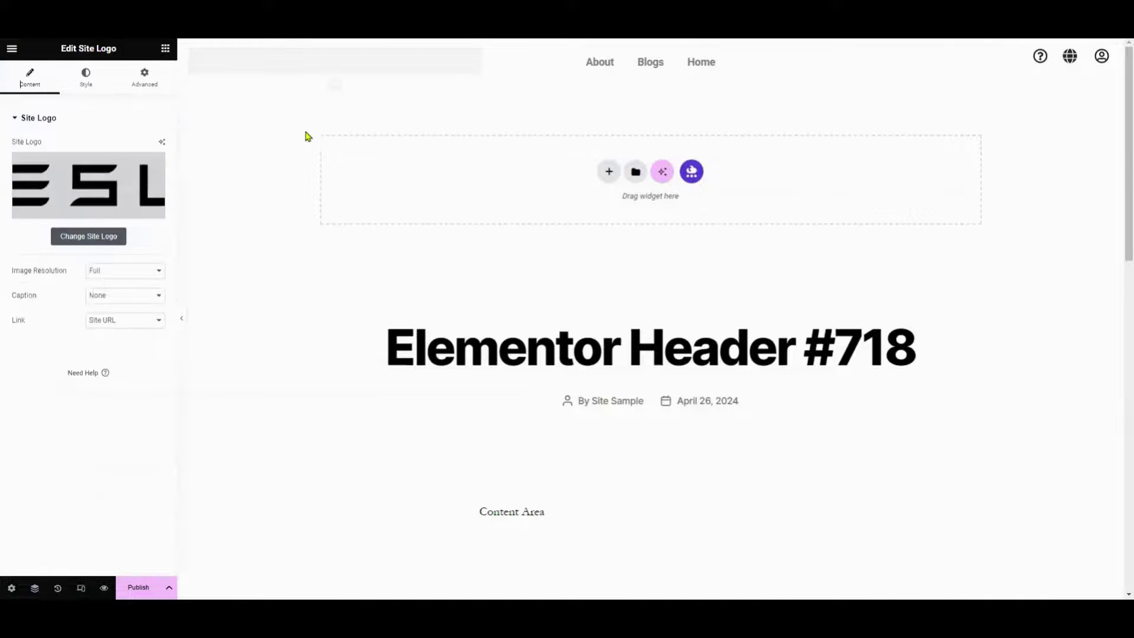
click(318, 75)
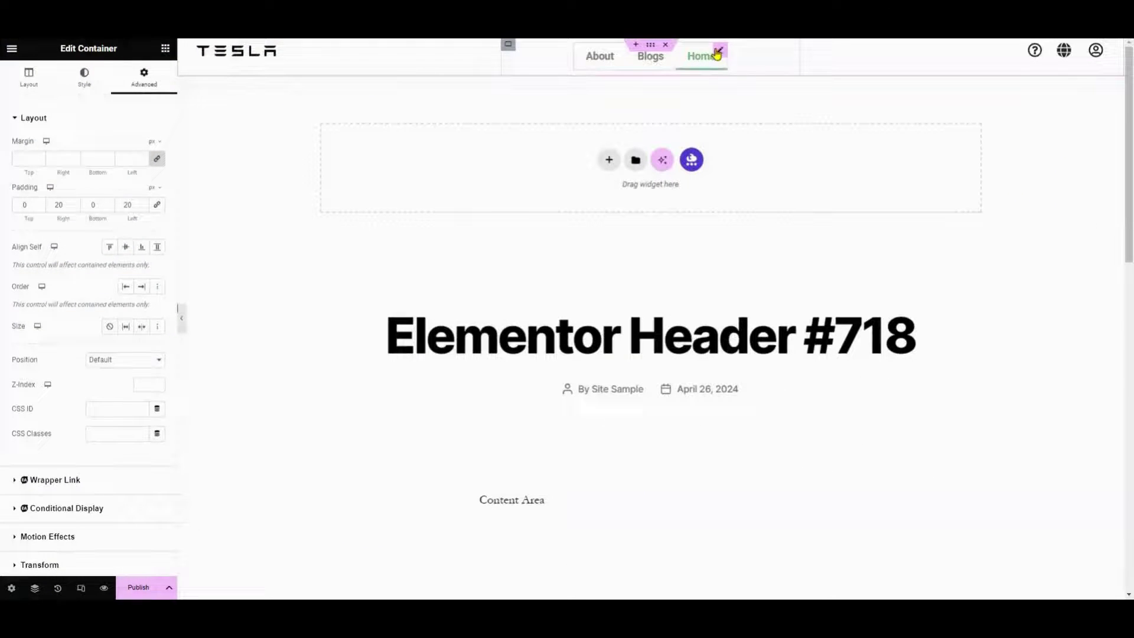
- Set the header menu's typography to Poppins, size 16 px, weight 500 (Medium)
click(718, 51)
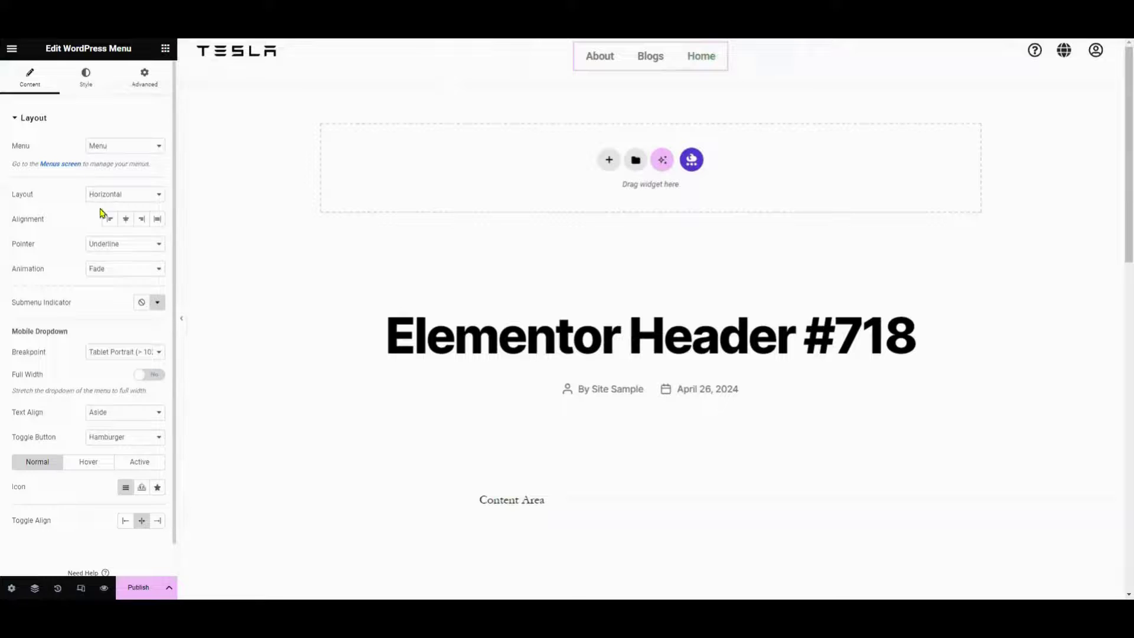
click(88, 80)
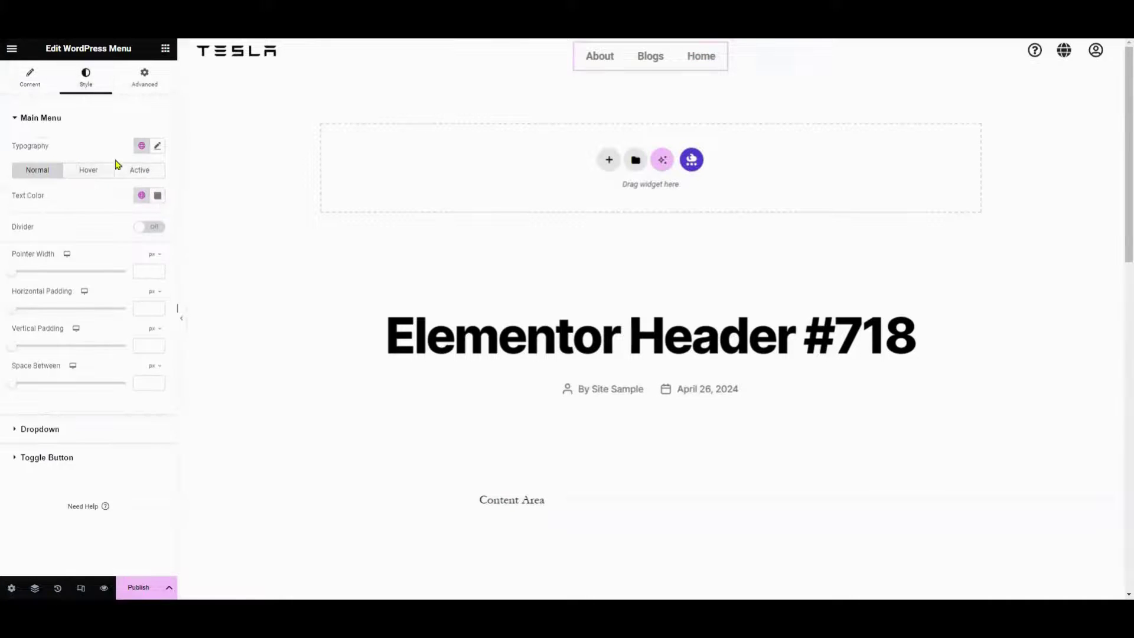
click(141, 146)
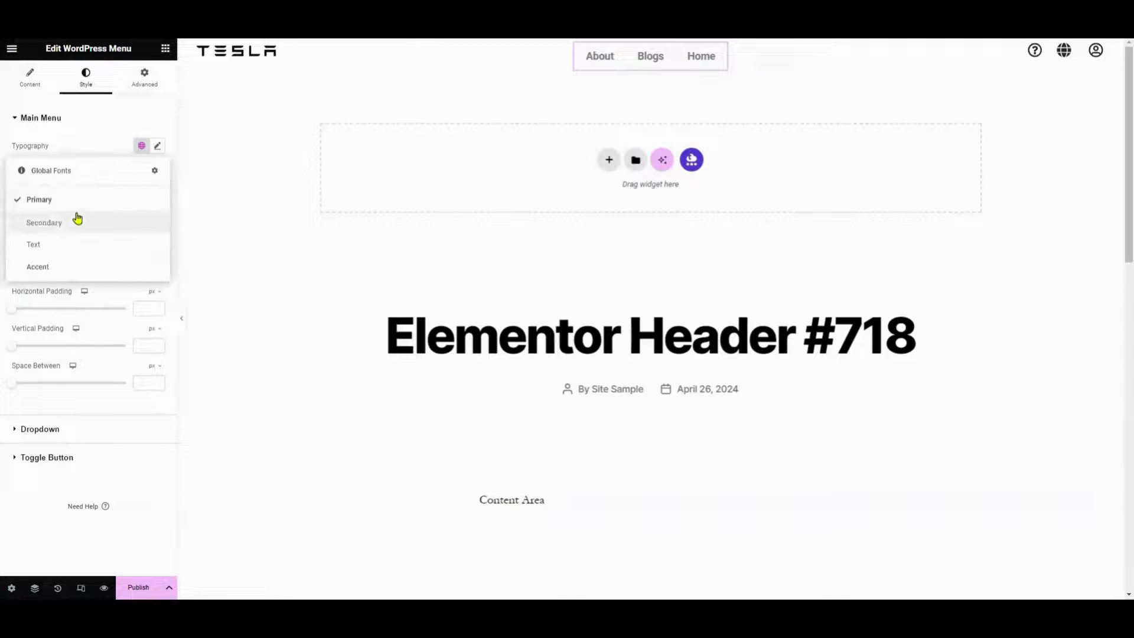
click(75, 200)
click(157, 146)
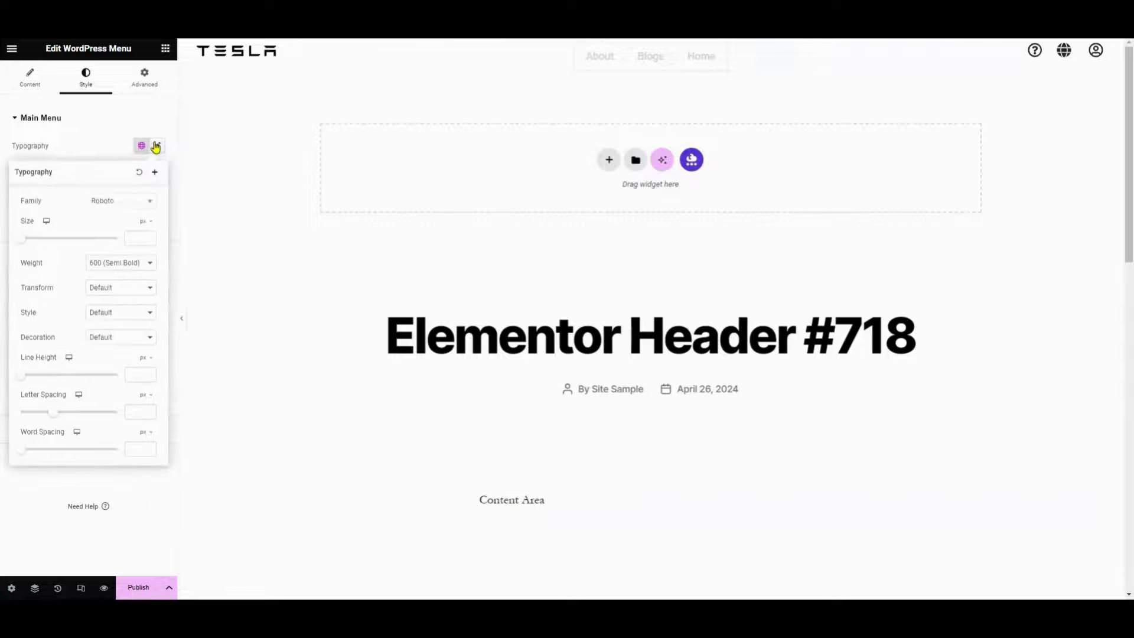
click(115, 201)
text(Pop)
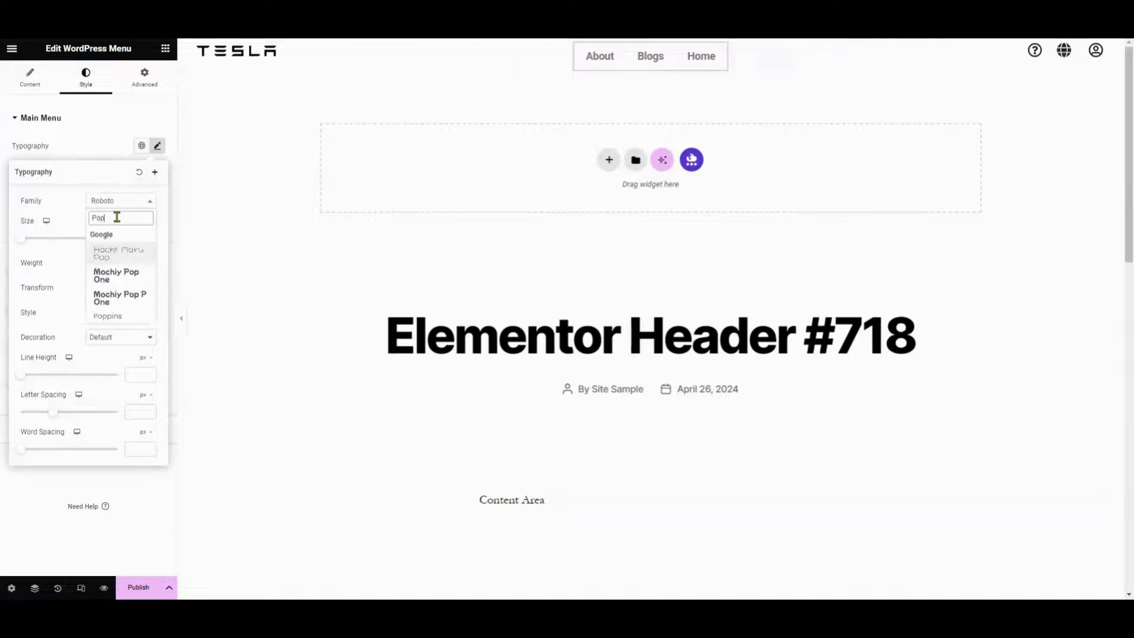
click(109, 316)
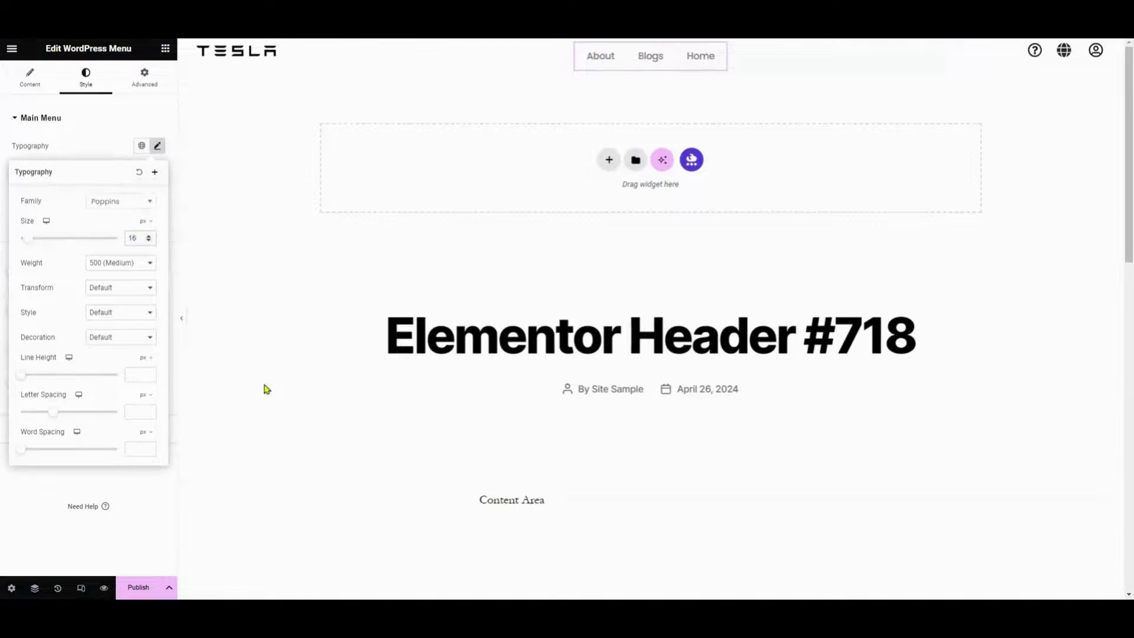
- Publish the header with the Entire Site display condition and preview it across the full width of the Model Y page
click(168, 587)
click(139, 585)
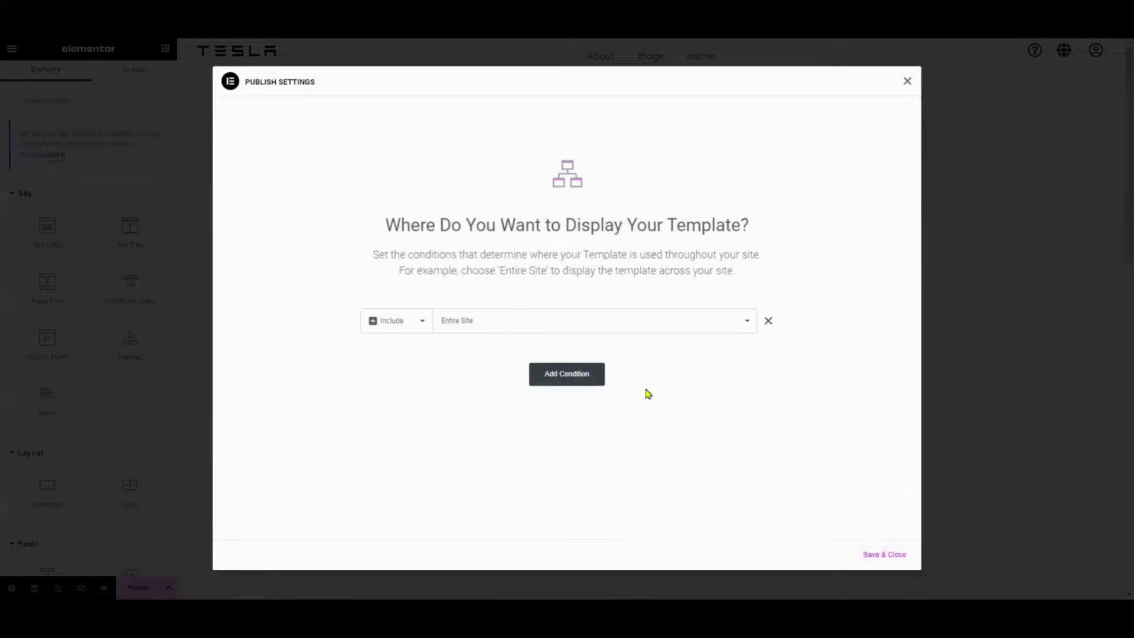
key(Return)
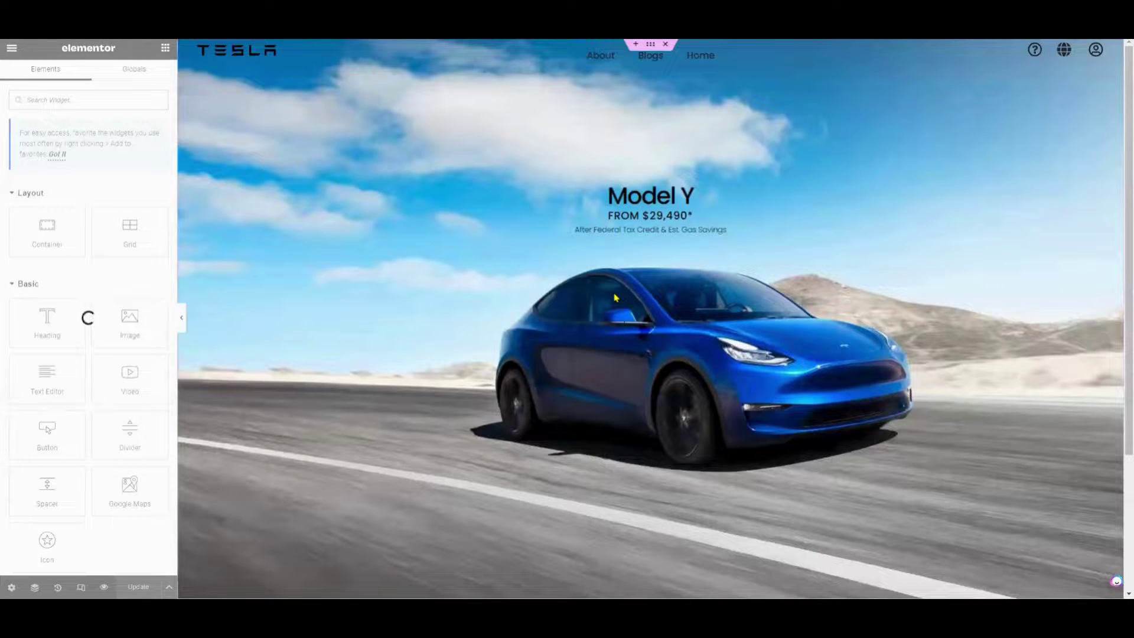
click(182, 318)
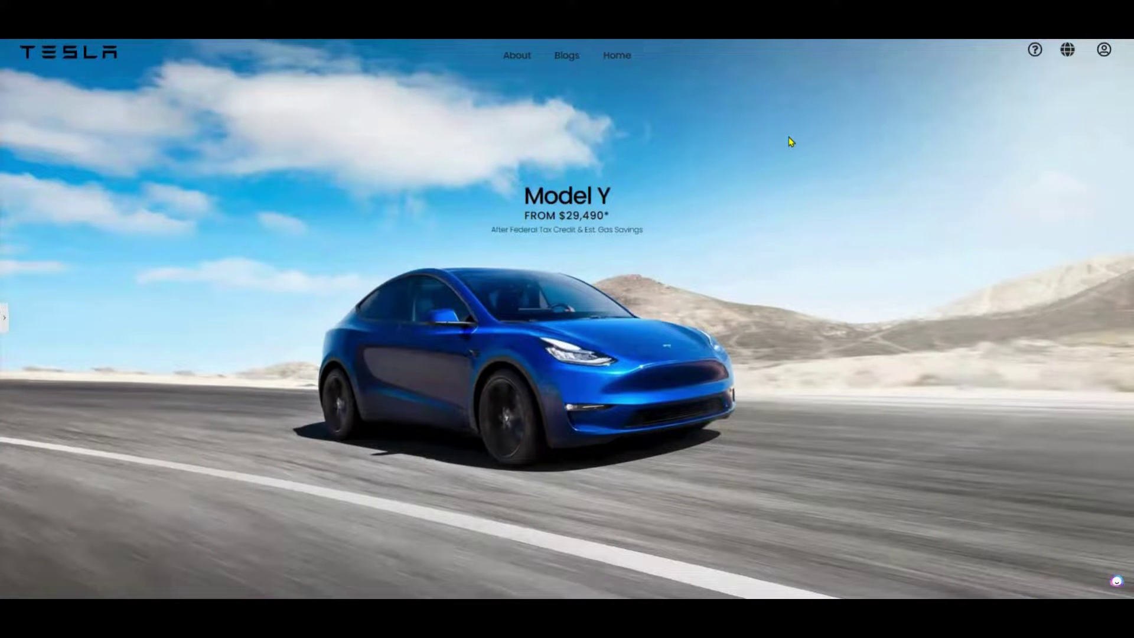